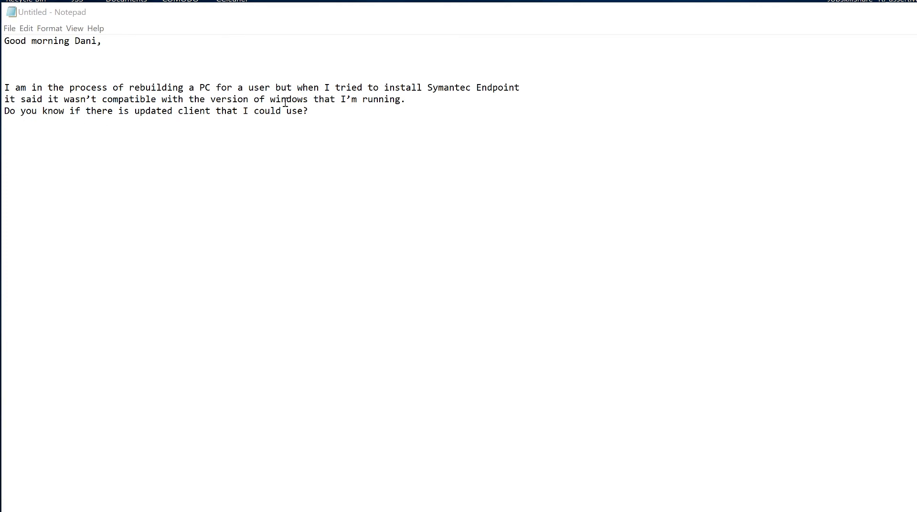
- Select and then deselect the three-line Notepad message about Symantec Endpoint's Windows incompatibility
left_click_drag(313, 113, 5, 40)
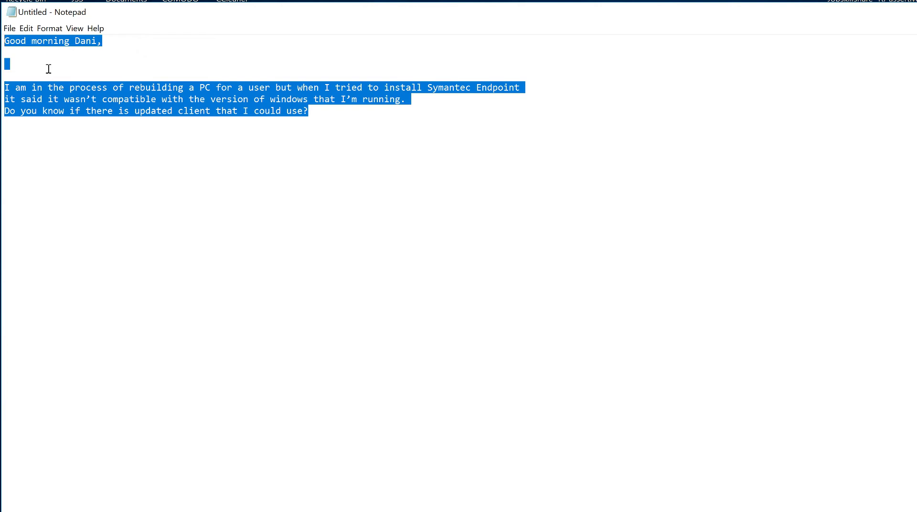
left_click(112, 177)
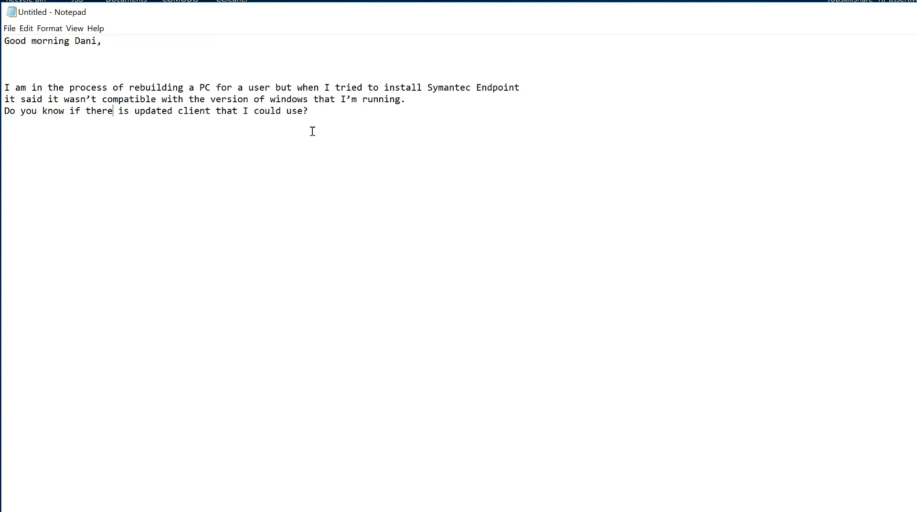
left_click_drag(309, 111, 8, 53)
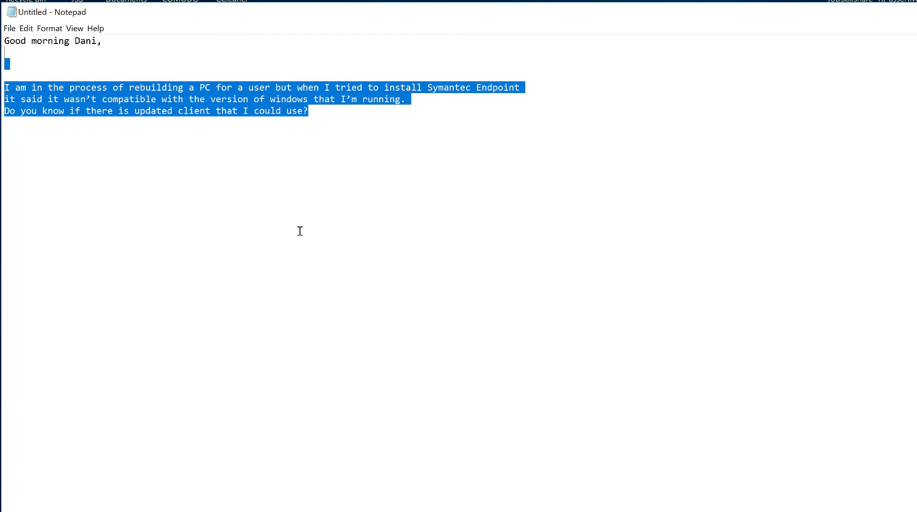
left_click(466, 345)
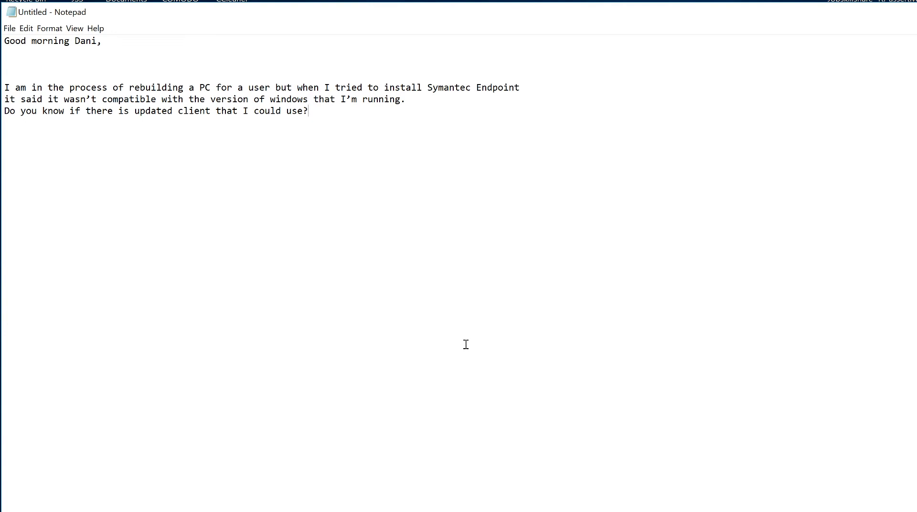
- Bring the Symantec support article on downloading Endpoint Protection to the front
key("alt+Tab")
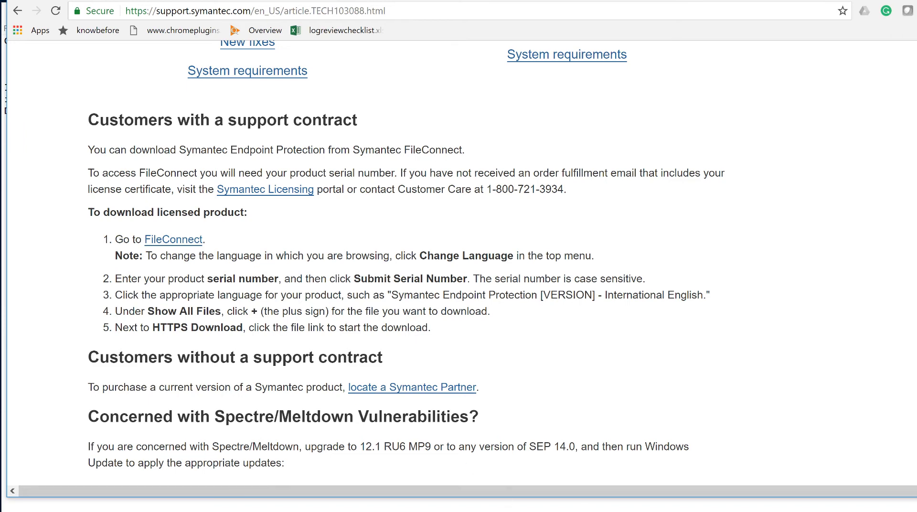
- On the FileConnect download page, select the Symantec_Endpoint_Protection_12.1.6-MP9_Full_Installation_EN.exe file name
left_click(879, 497)
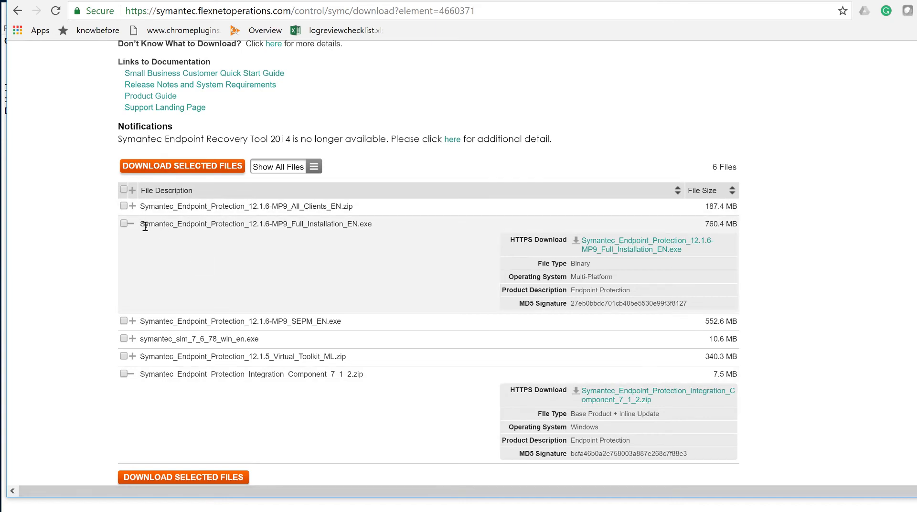
left_click_drag(145, 226, 363, 231)
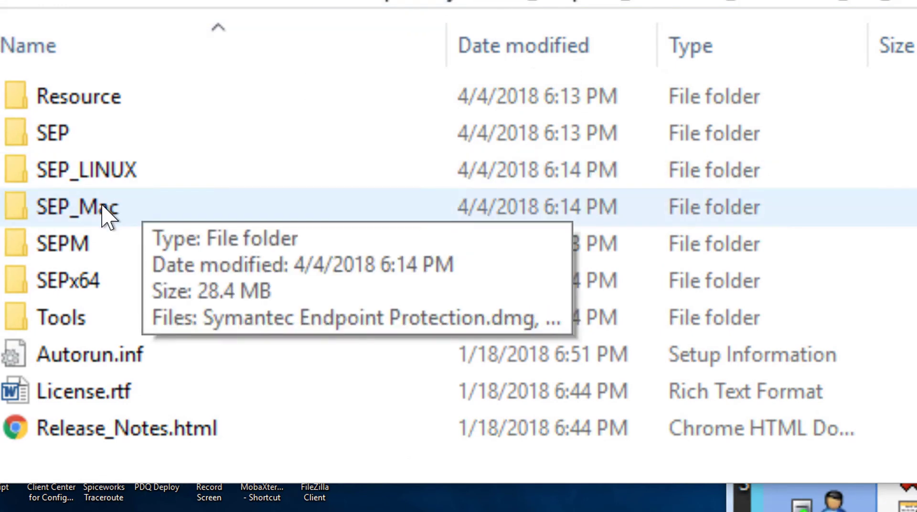
- Open the SEPM and Packages folders of the extracted 12.1.6-MP9 installation
mouse_move(66, 247)
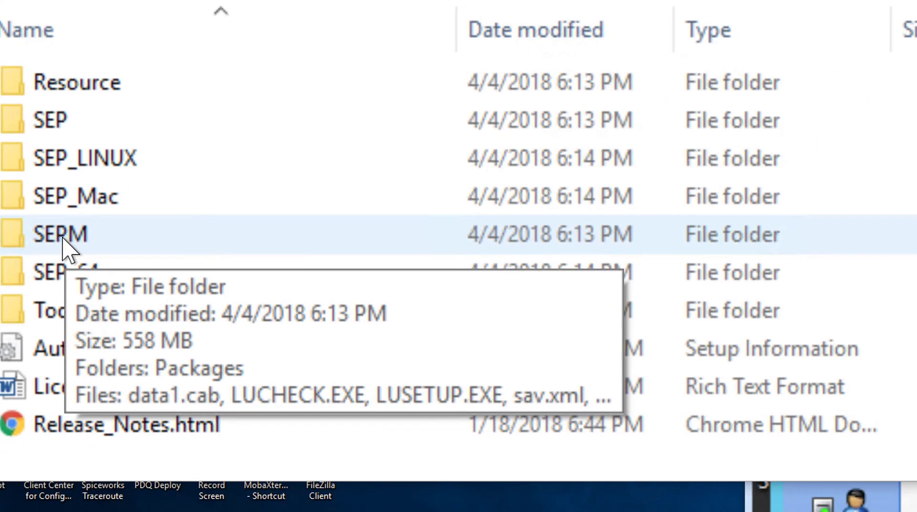
double_click(64, 241)
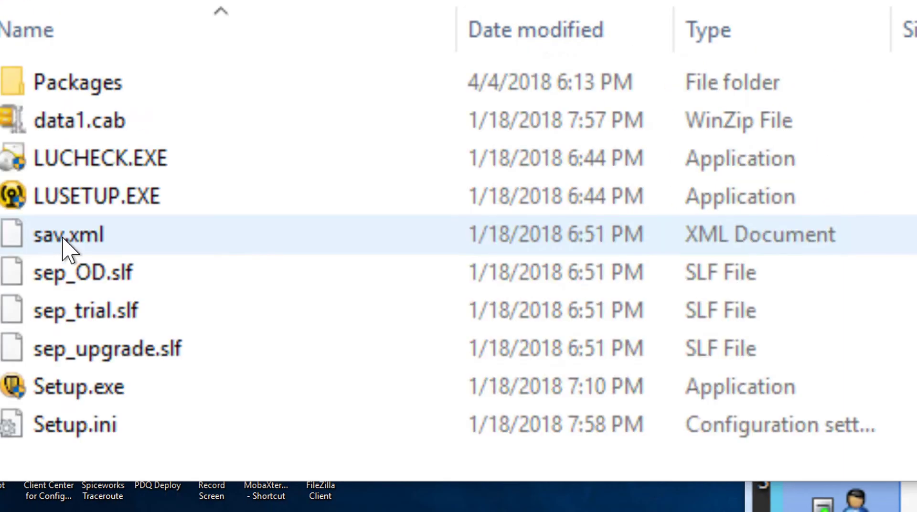
double_click(68, 85)
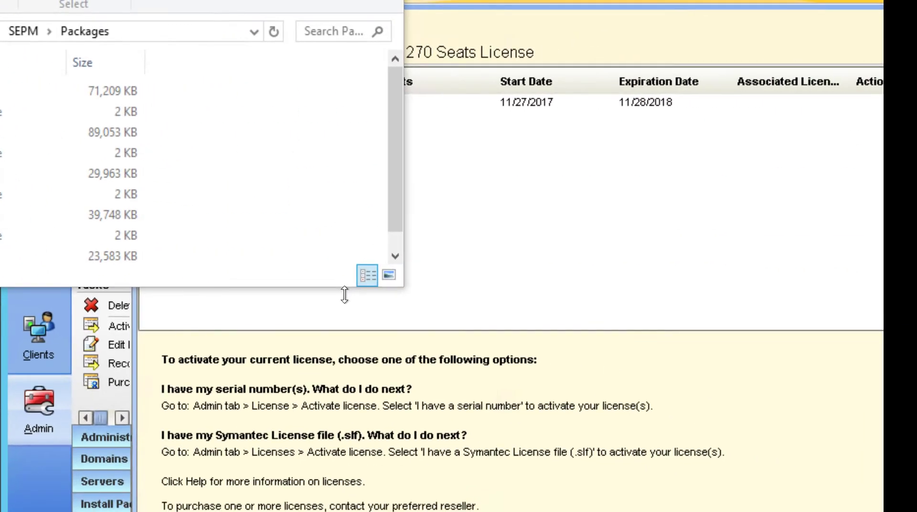
left_click_drag(344, 295, 344, 296)
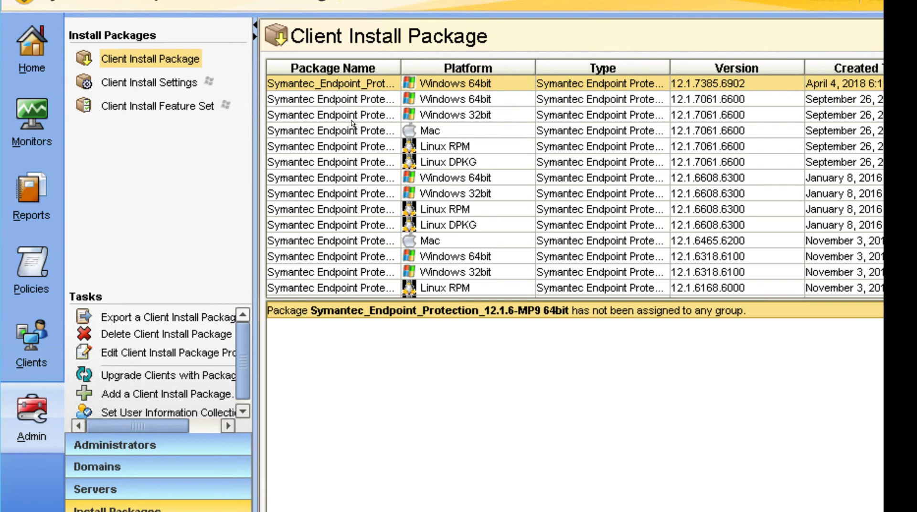
- Start adding a new client install package named '32bit 12.1.6'
right_click(322, 91)
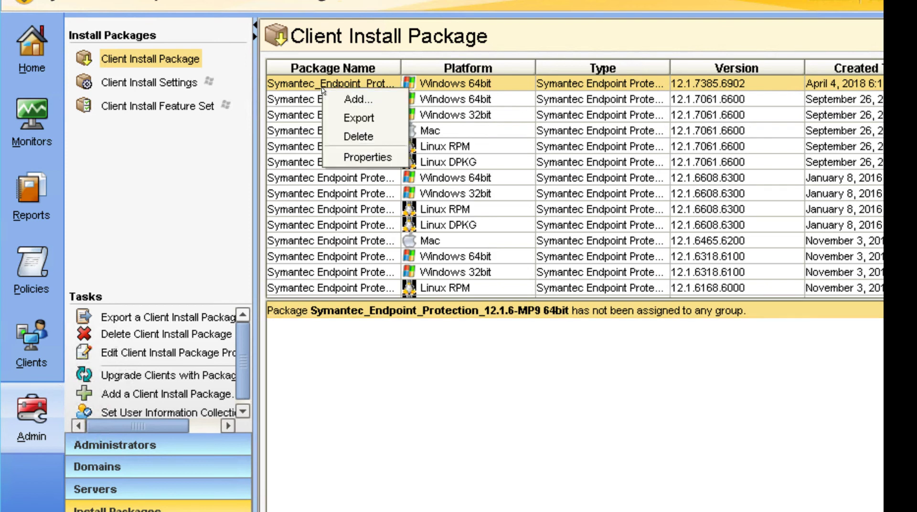
left_click(354, 103)
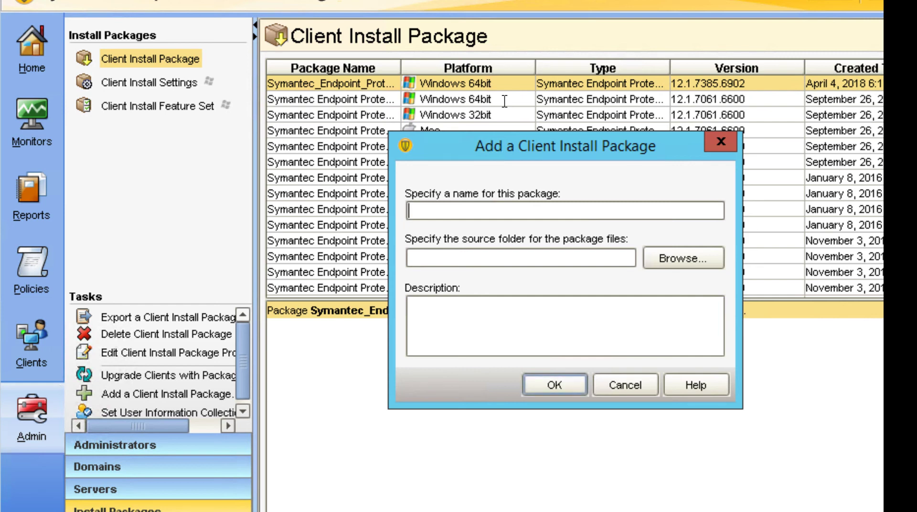
type("32bit")
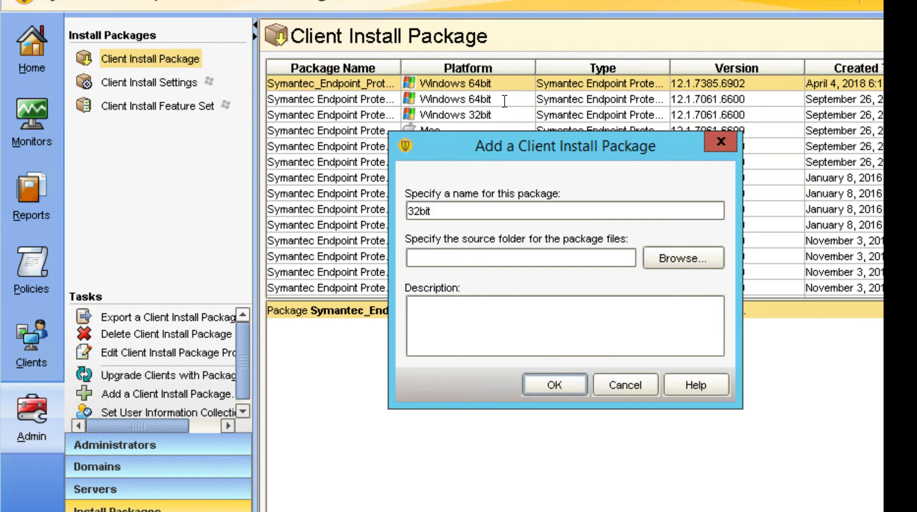
left_click_drag(644, 139, 349, 172)
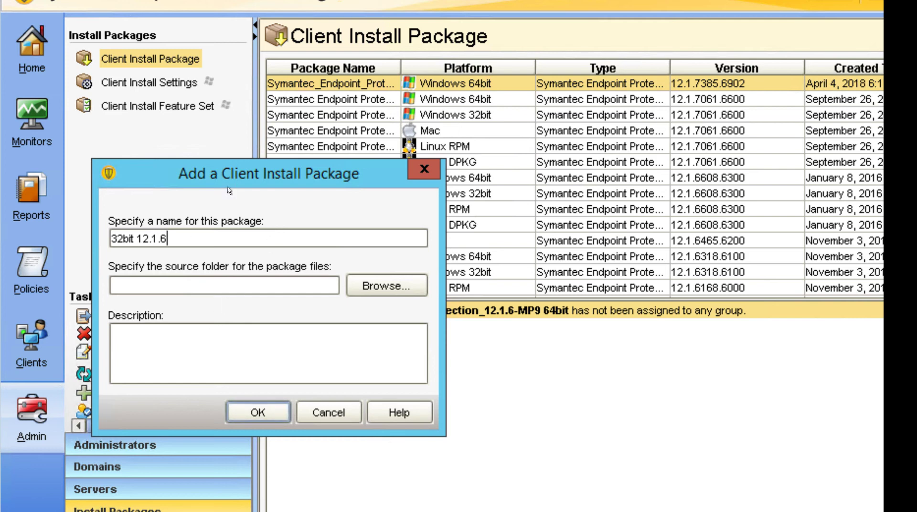
- Choose SAV32.info from Desktop > 12.1.6-MP9 folder > SEPM > Packages as the package source
left_click(371, 287)
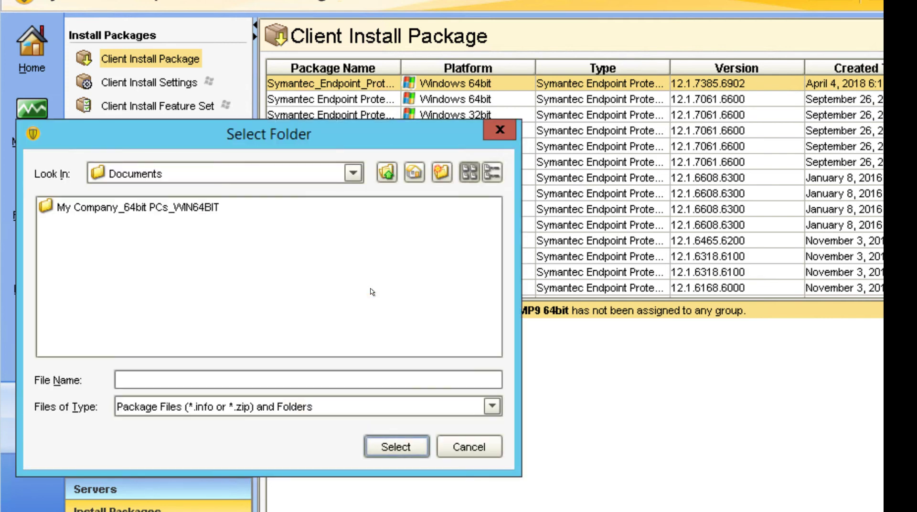
left_click(387, 172)
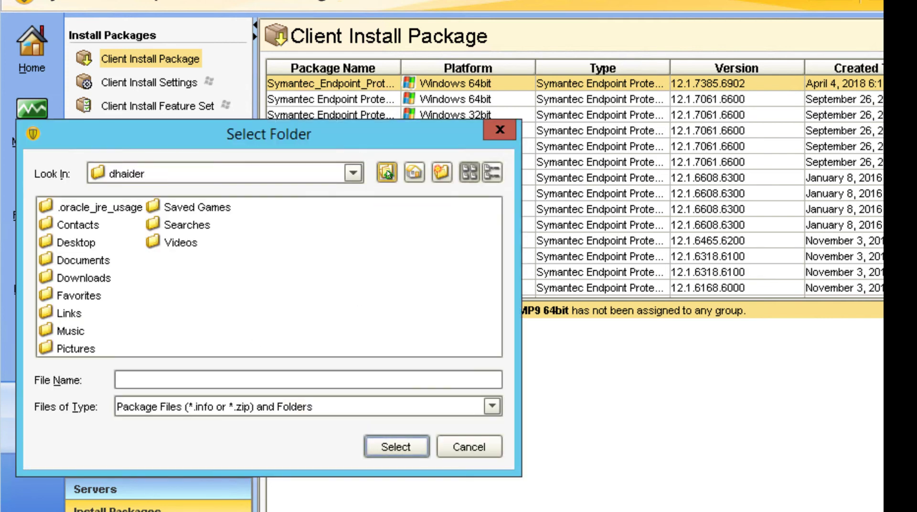
left_click(83, 245)
double_click(83, 244)
double_click(131, 227)
double_click(72, 278)
left_click(89, 213)
double_click(88, 213)
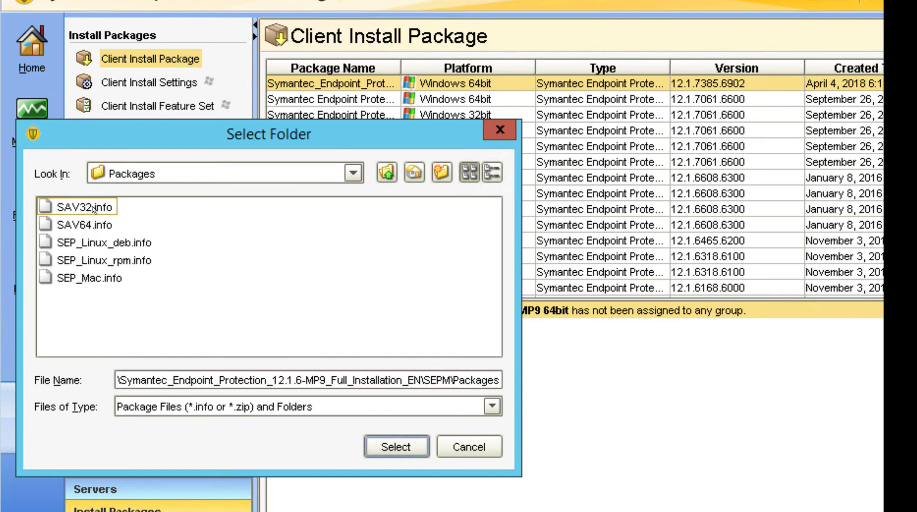
double_click(93, 208)
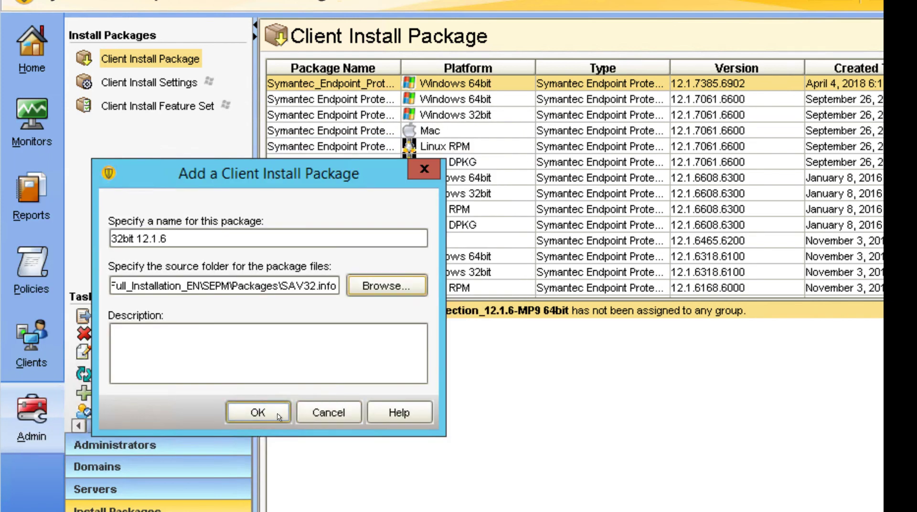
- Create the 32bit 12.1.6 package and bring up its export settings
left_click(258, 412)
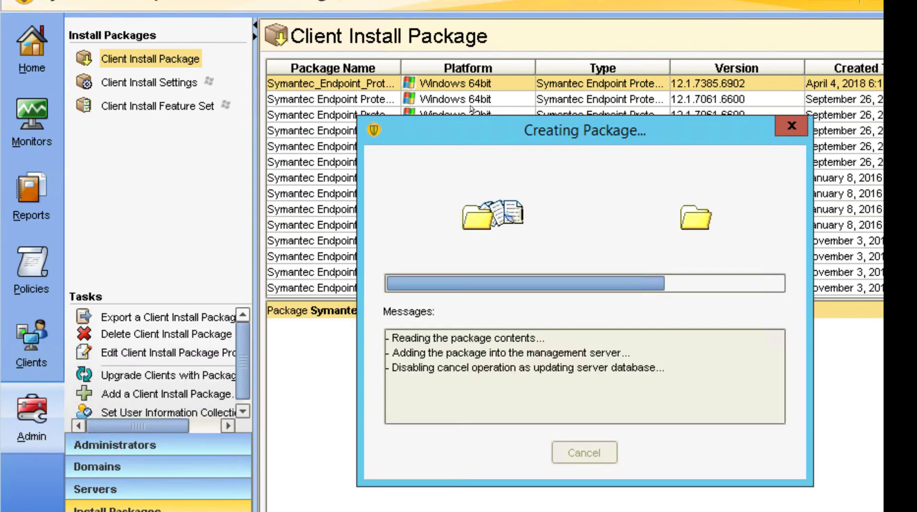
left_click_drag(417, 136, 228, 125)
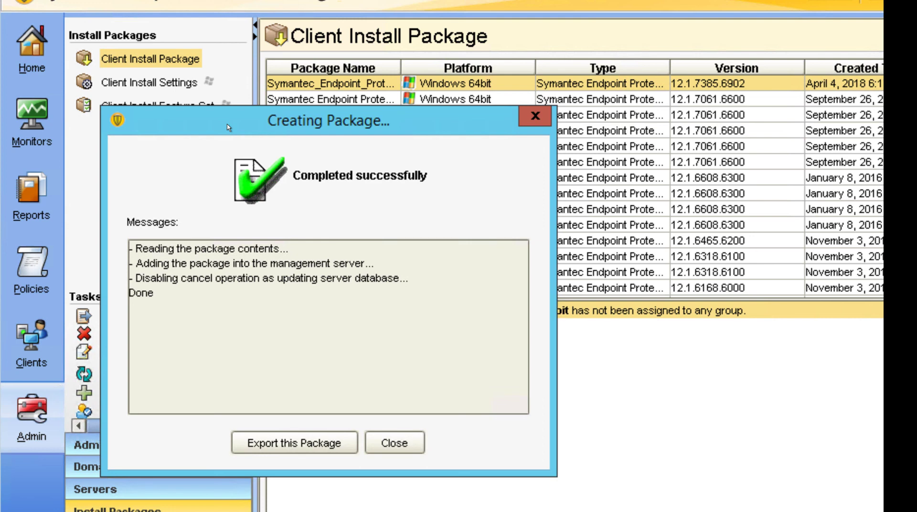
left_click(266, 445)
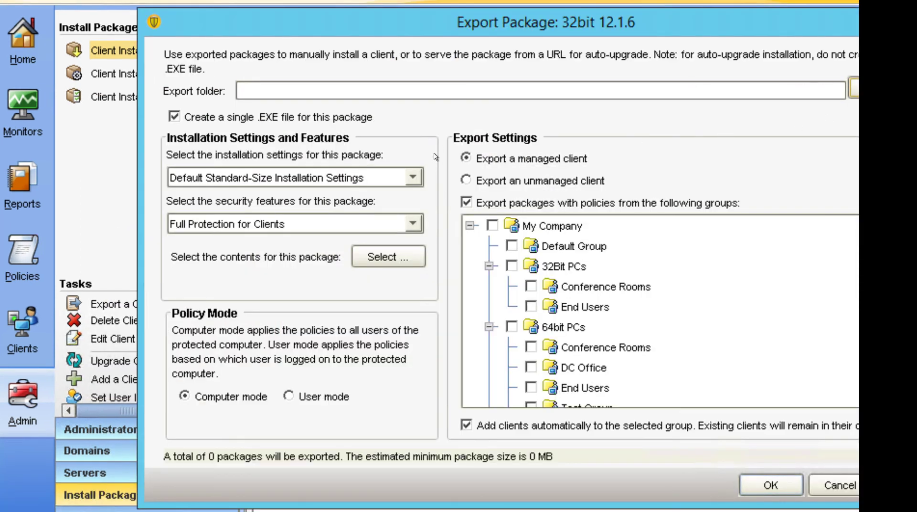
- Use the '32bit no restart clients' installation settings and include policies from the 32Bit PCs group
left_click(414, 177)
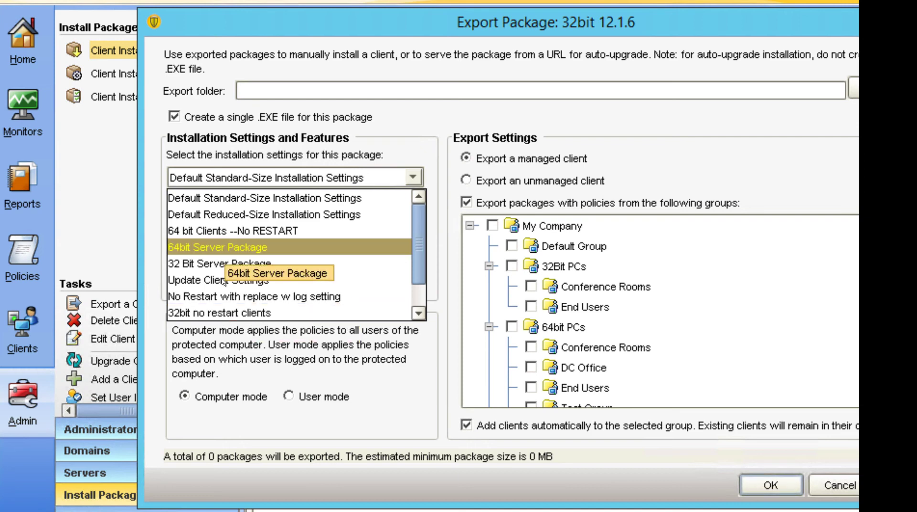
left_click(197, 316)
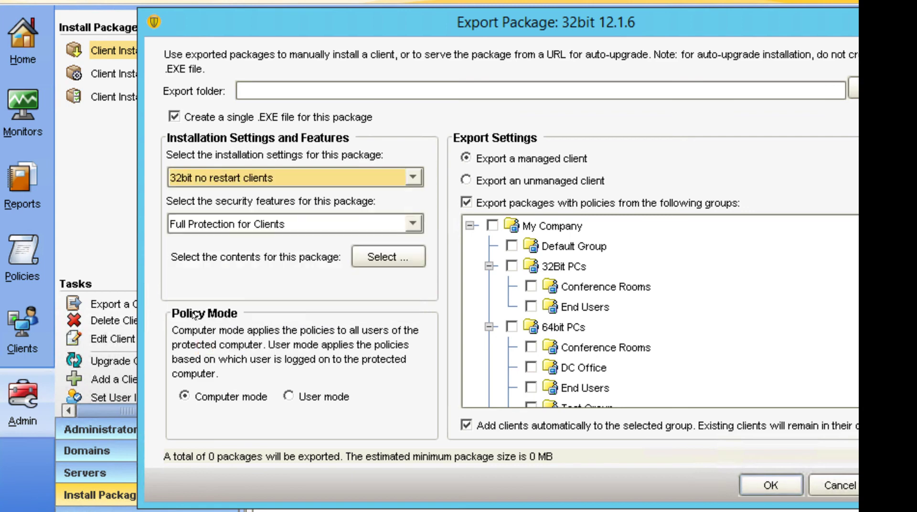
left_click(512, 266)
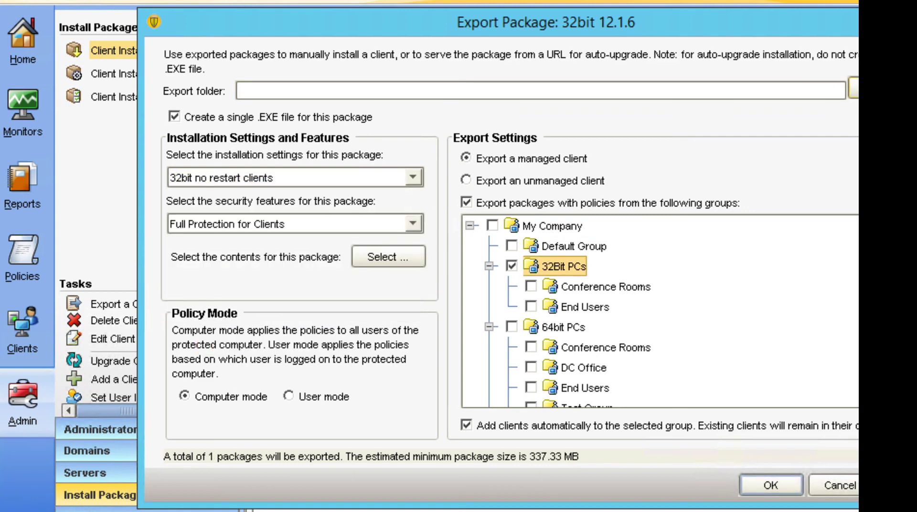
- Set the export folder to My Company_32Bit PCs_WIN32BIT in Documents
left_click(853, 90)
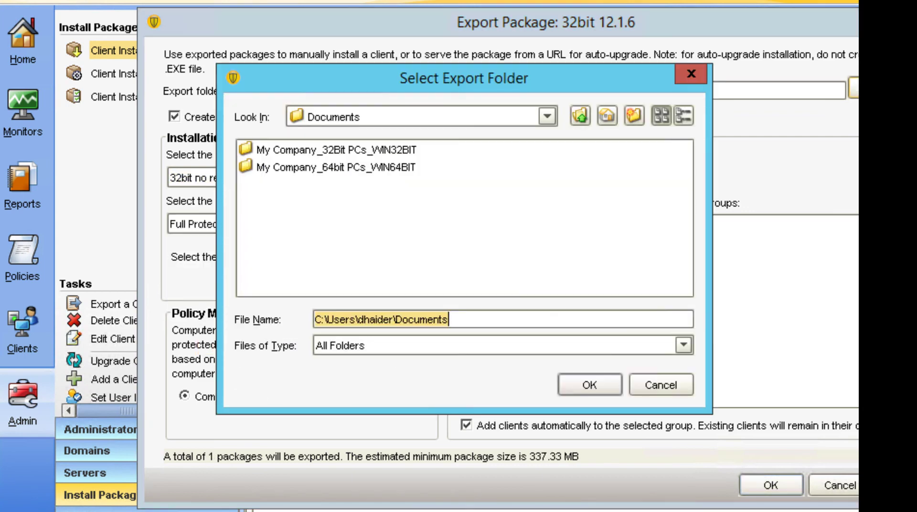
left_click(363, 152)
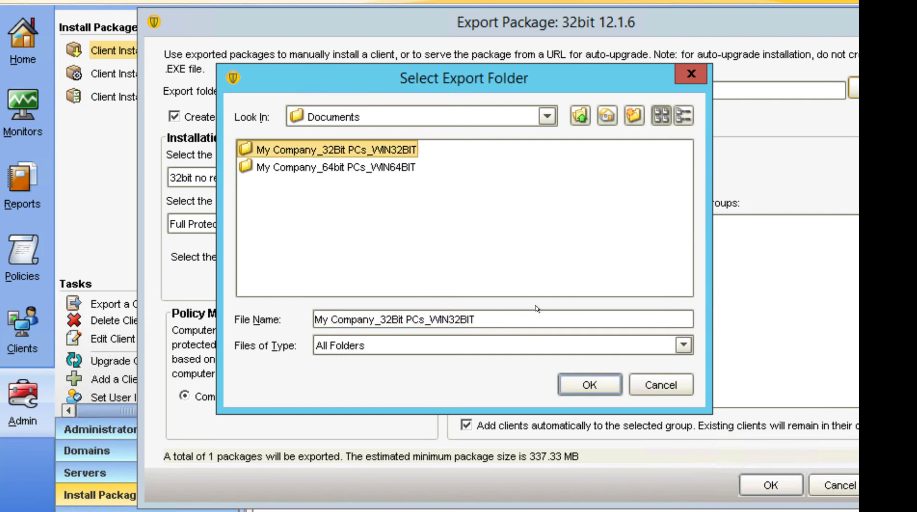
left_click(590, 385)
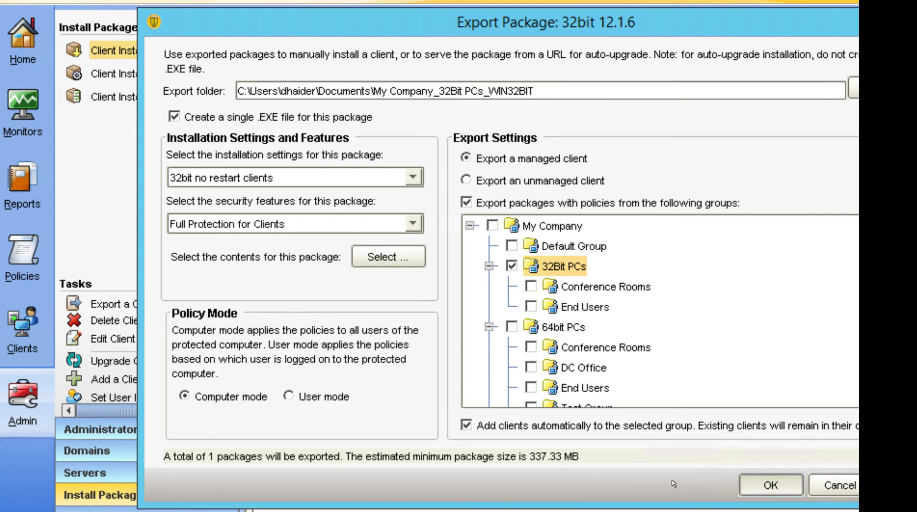
- Export the 32bit 12.1.6 package as a single EXE for the 32Bit PCs group
left_click(772, 486)
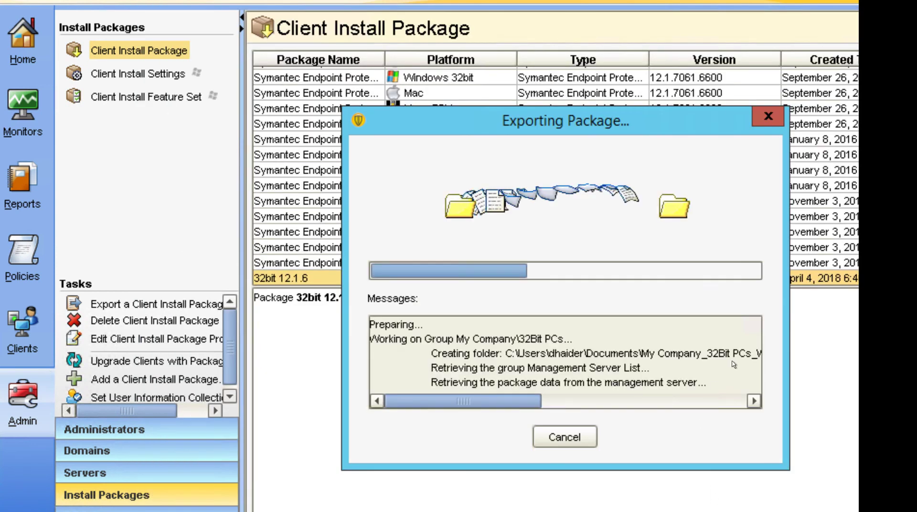
left_click_drag(444, 113, 376, 72)
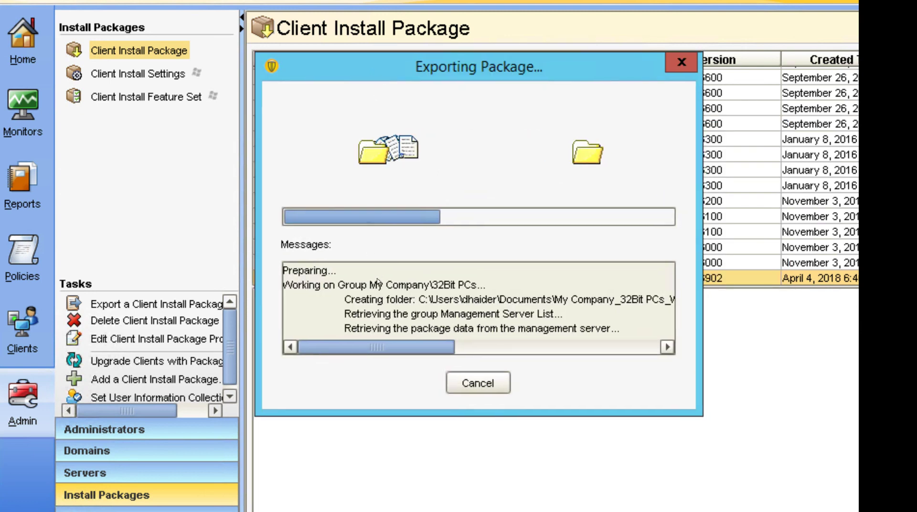